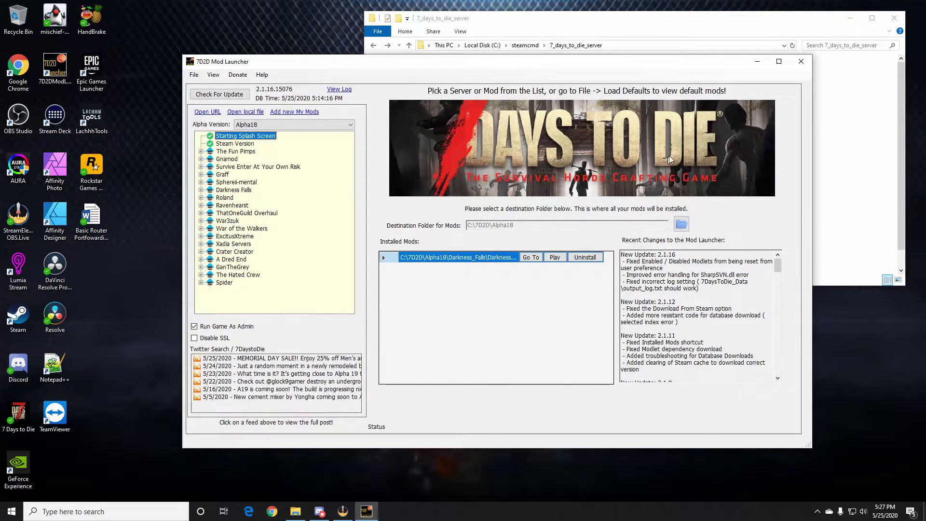
- Minimize the mod launcher, enlarge the view of the 7_days_to_die_server folder and check what its Mods folder contains
left_click(758, 61)
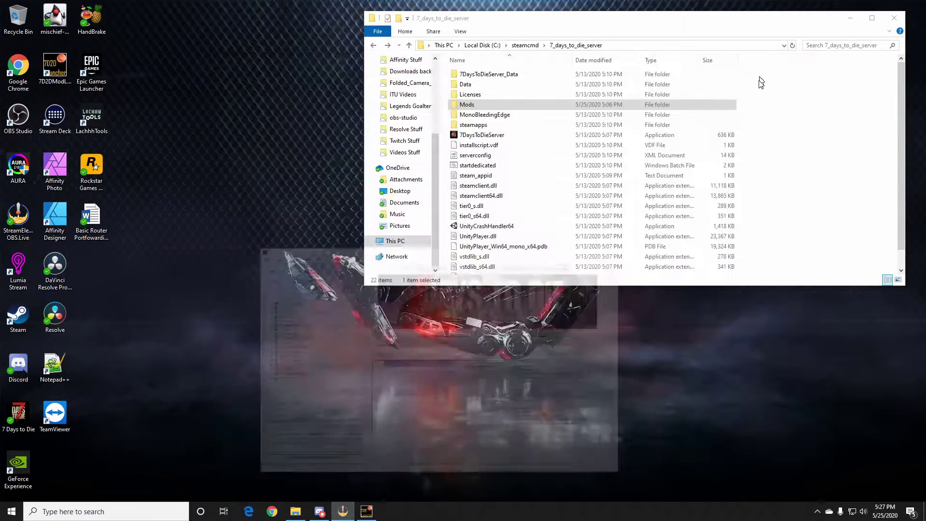
left_click_drag(567, 24, 383, 47)
scroll(370, 137, "down", 1)
scroll(338, 169, "up", 1)
left_click_drag(717, 310, 822, 411)
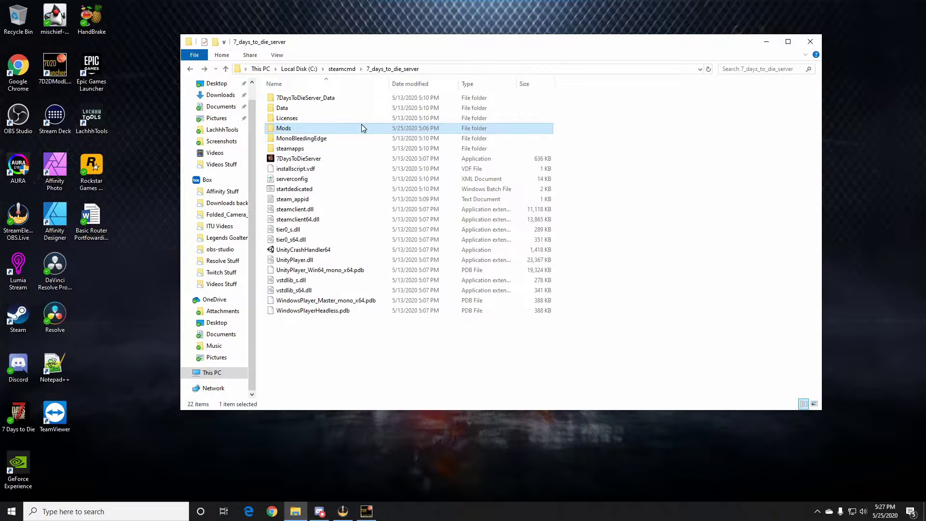
double_click(283, 128)
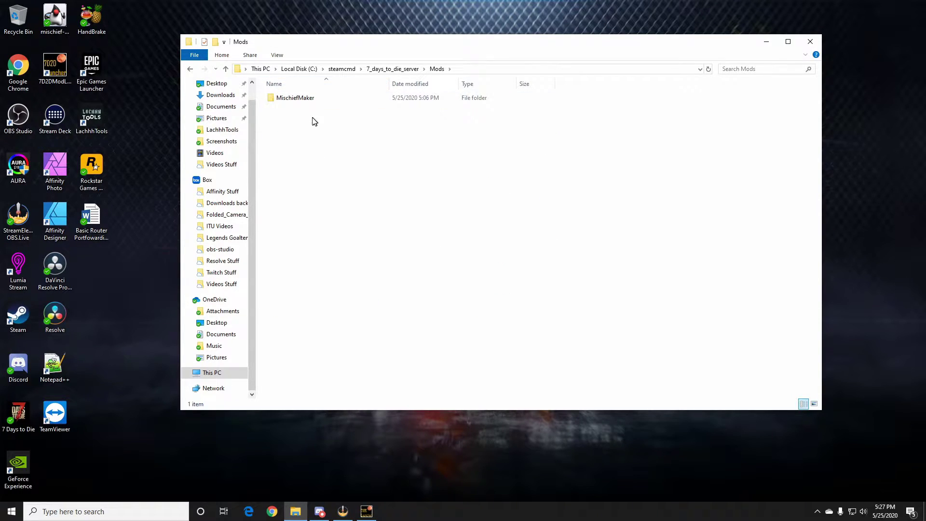
left_click(190, 69)
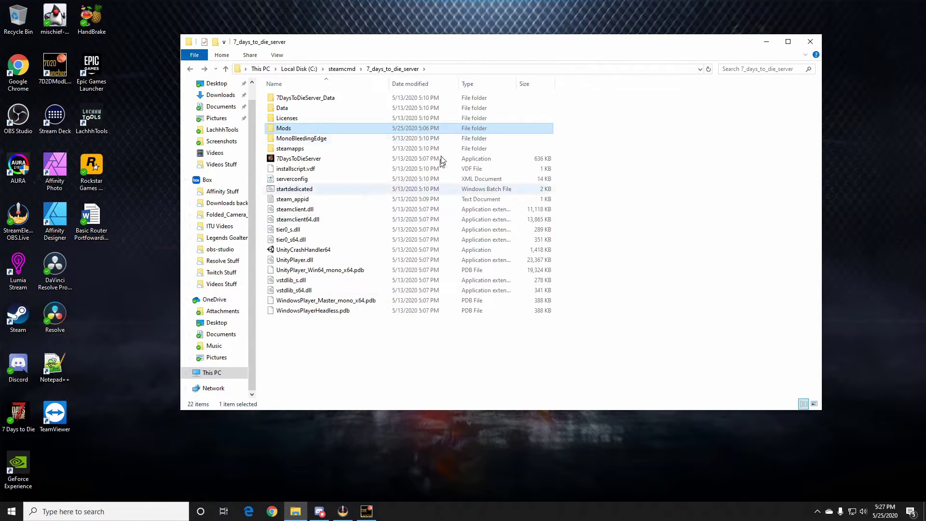
- Open a second File Explorer window on Downloads and go into the inner folder of the darknessfallsa18server-master archive
left_click_drag(481, 53, 575, 31)
right_click(295, 511)
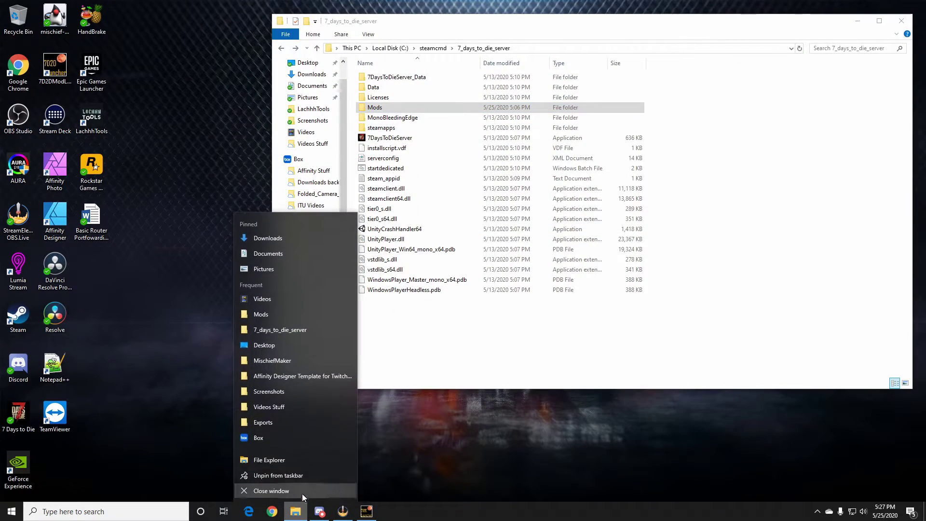
left_click(296, 459)
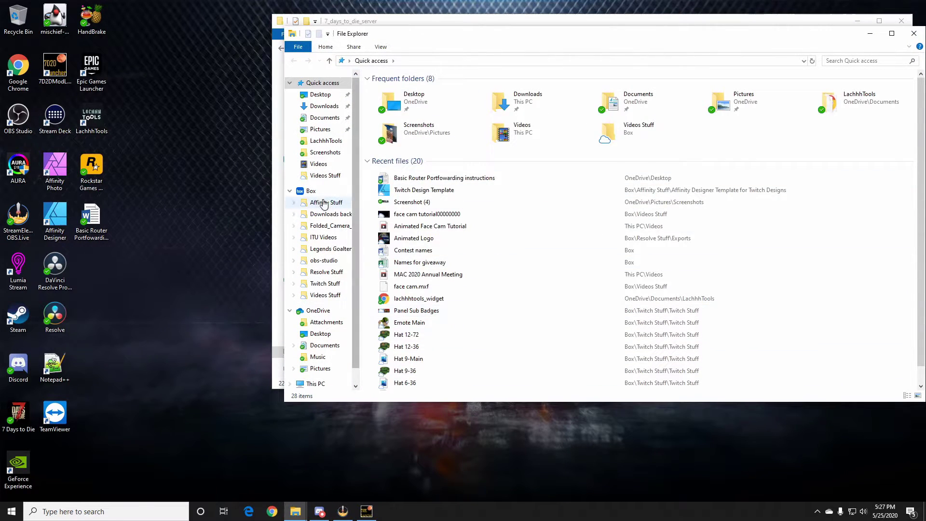
left_click(325, 106)
left_click_drag(499, 37, 519, 210)
left_click(427, 278)
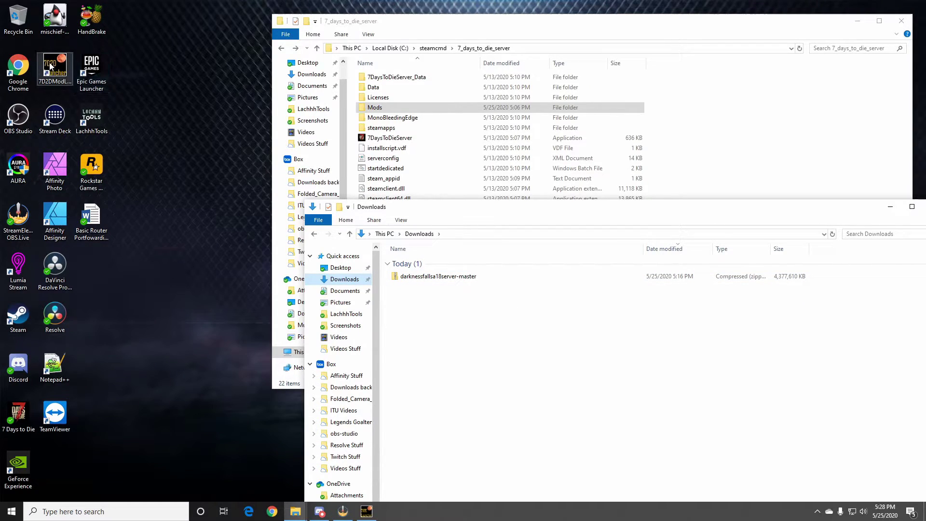
double_click(445, 280)
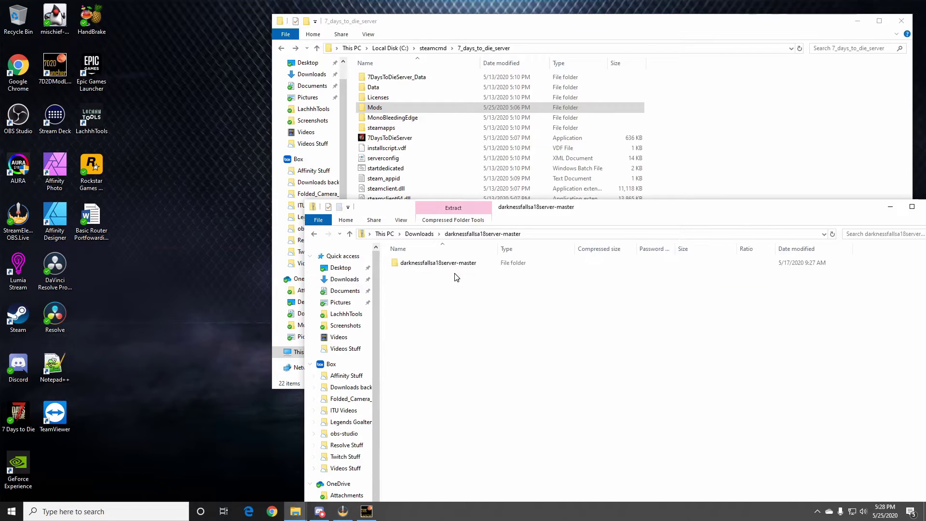
left_click_drag(543, 213, 626, 227)
double_click(532, 278)
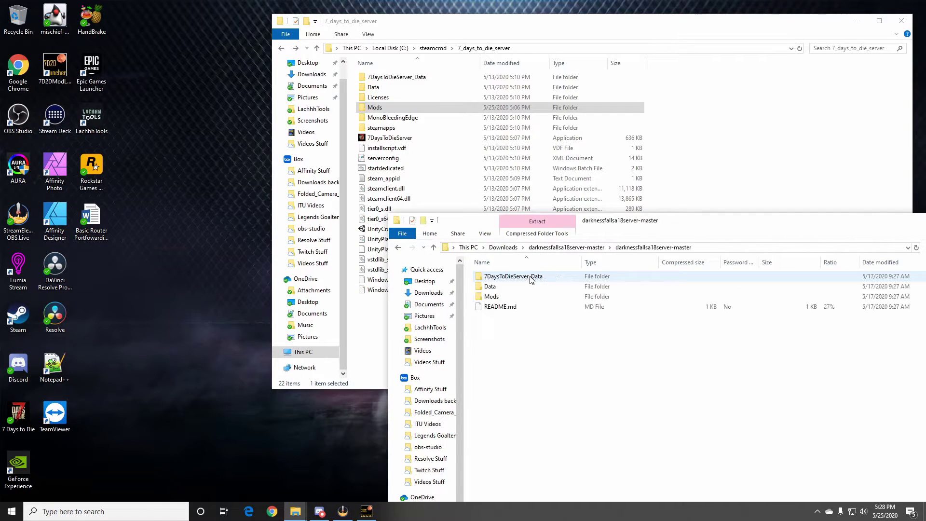
- Copy 7DaysToDieServer_Data, Data, Mods and README.md from the archive into the 7_days_to_die_server folder
left_click_drag(454, 30, 203, 20)
left_click(560, 410)
left_click_drag(489, 357, 518, 281)
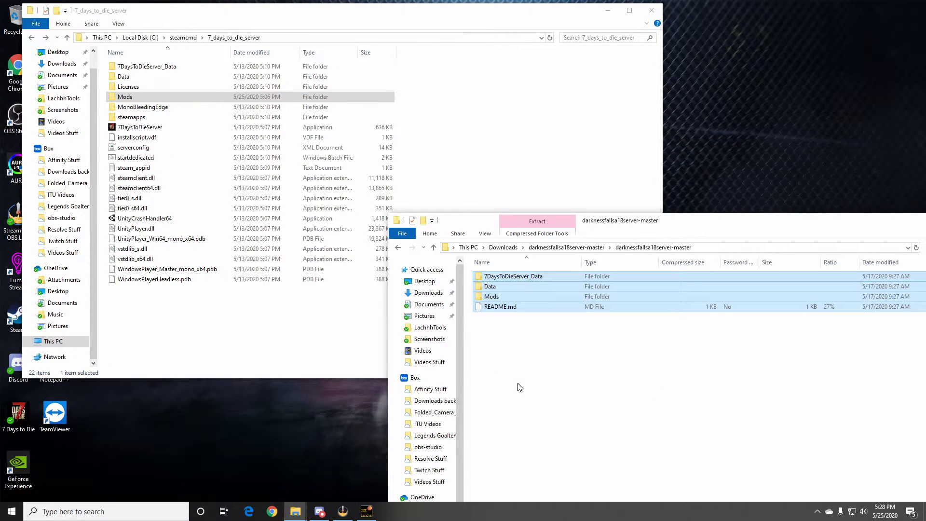
left_click(473, 105)
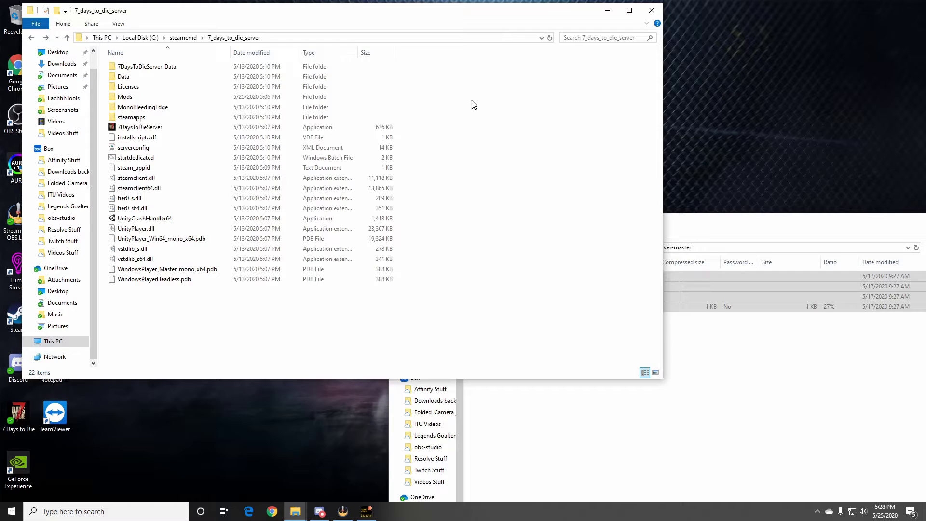
right_click(473, 105)
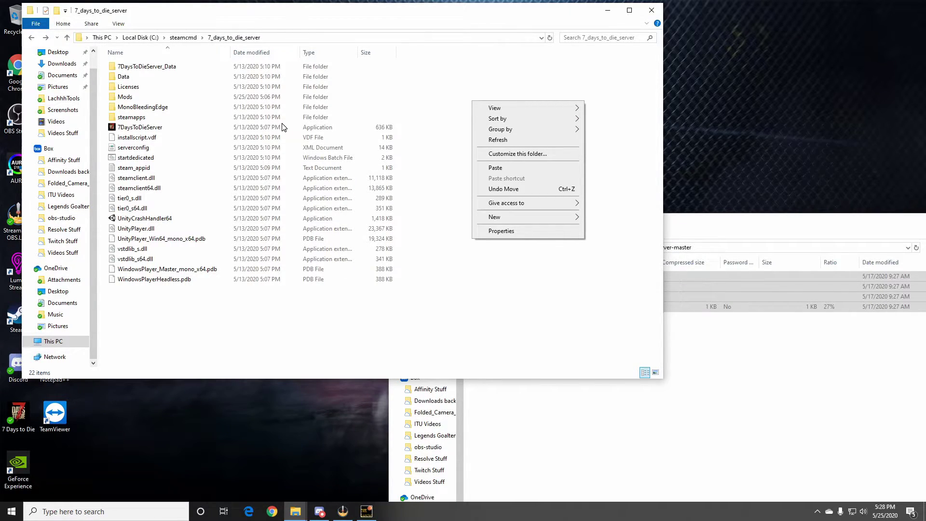
left_click(497, 167)
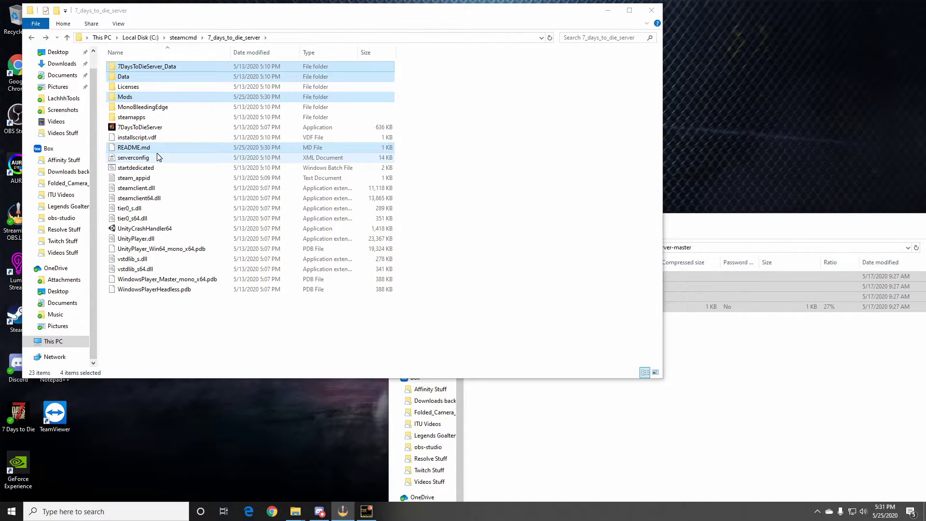
- Inspect the contents of the server's Mods and 7DaysToDieServer_Data folders, returning to the server folder
double_click(126, 98)
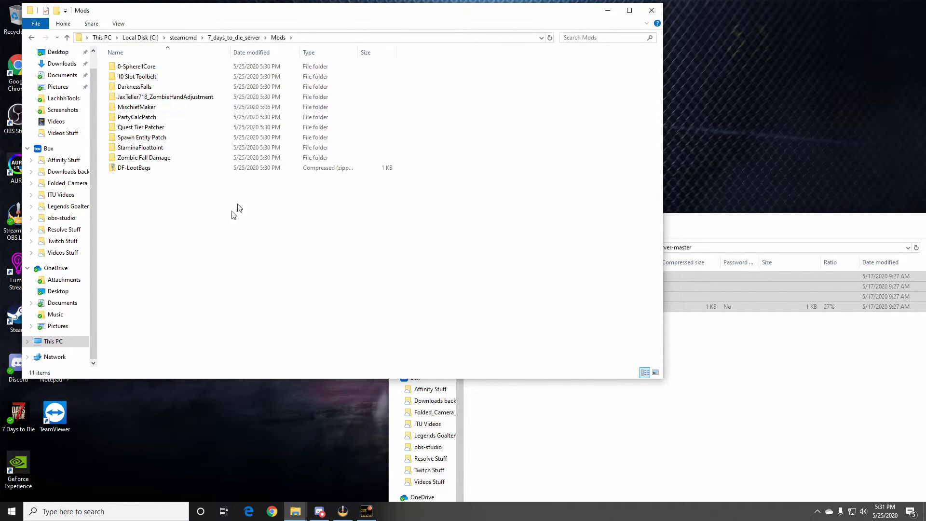
left_click(31, 38)
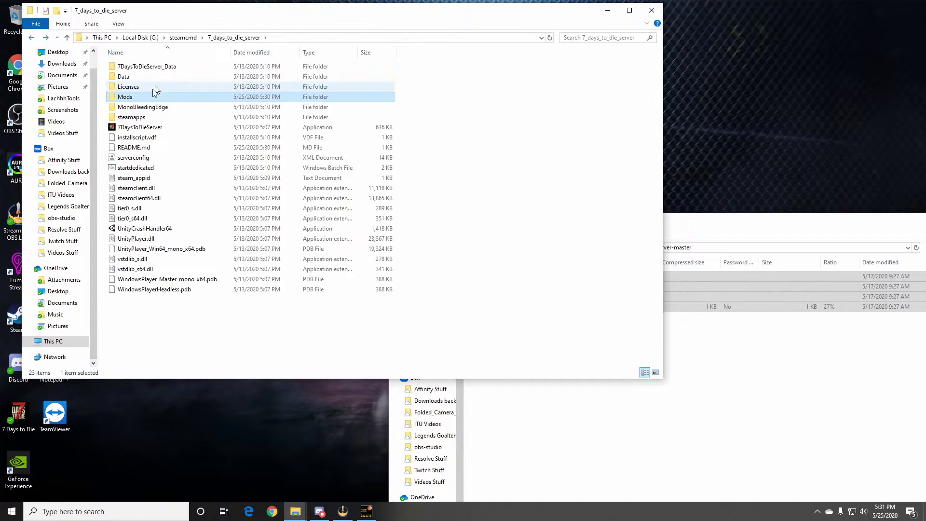
double_click(145, 67)
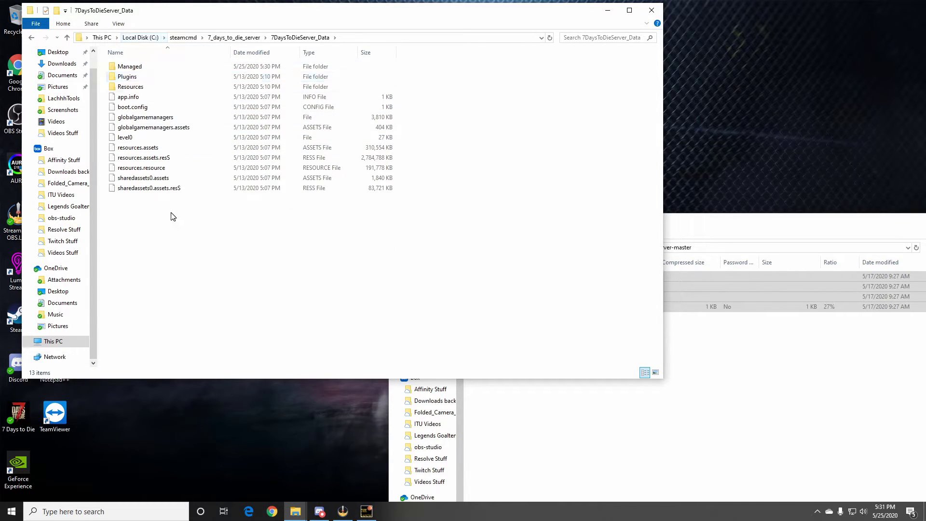
left_click(32, 39)
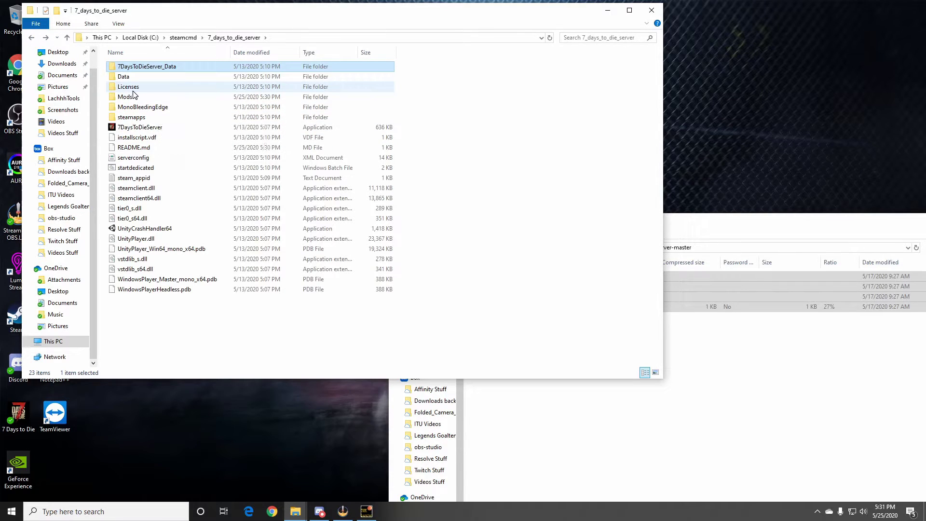
- Open the Basic Router Portfowarding instructions document in Word and copy the link to Valve's 7 Days to Die guide
left_click_drag(273, 15, 523, 20)
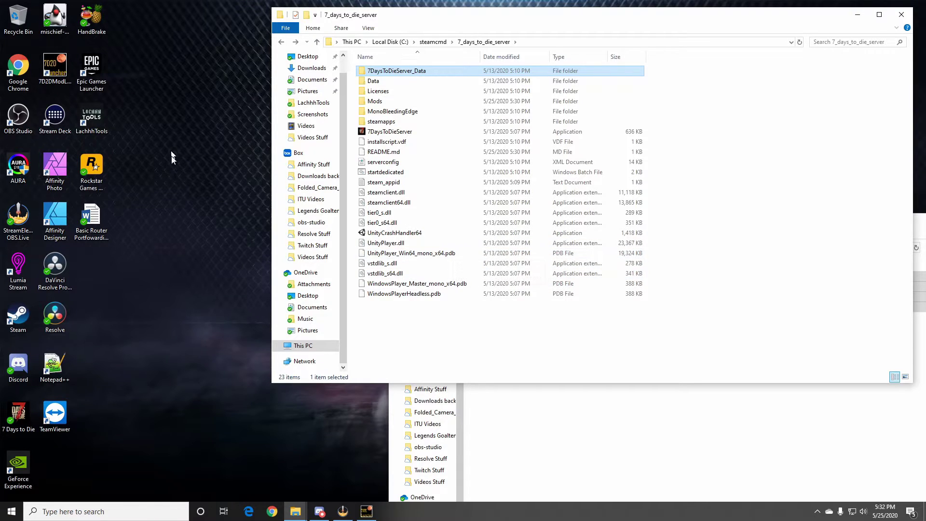
double_click(92, 219)
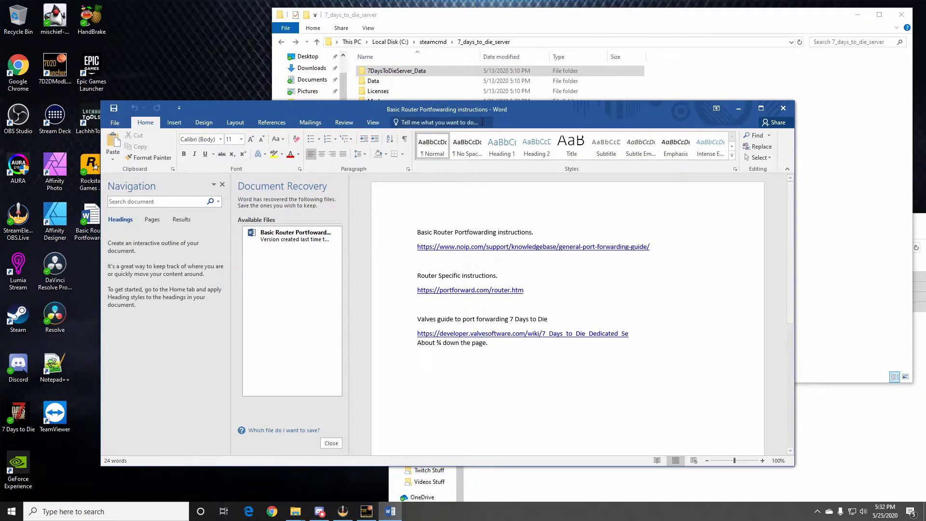
left_click_drag(538, 110, 422, 27)
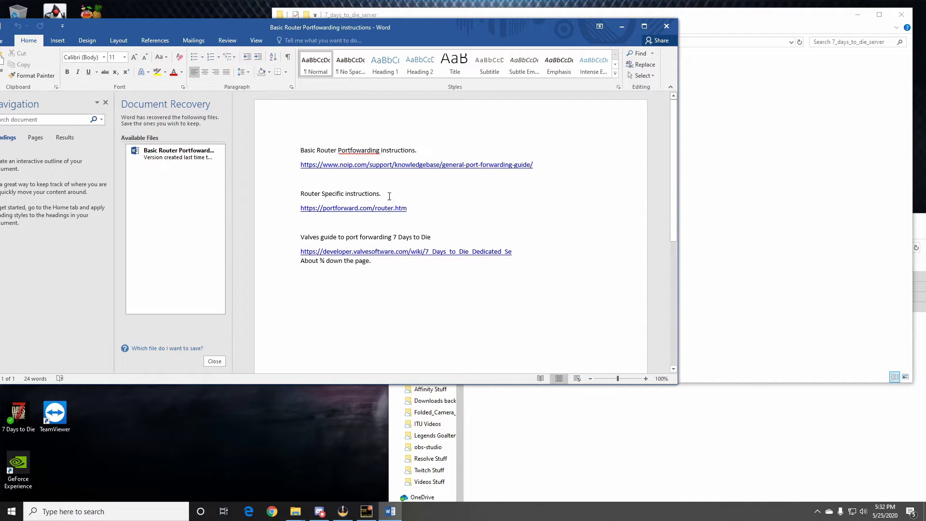
left_click_drag(514, 254, 294, 256)
key("ctrl+c")
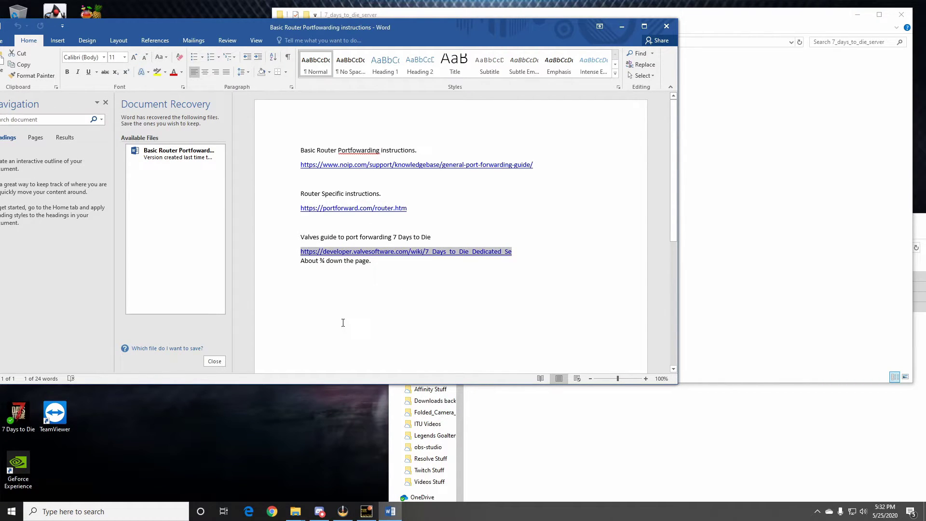
- Switch to Chrome and load the copied Valve guide link
left_click(272, 511)
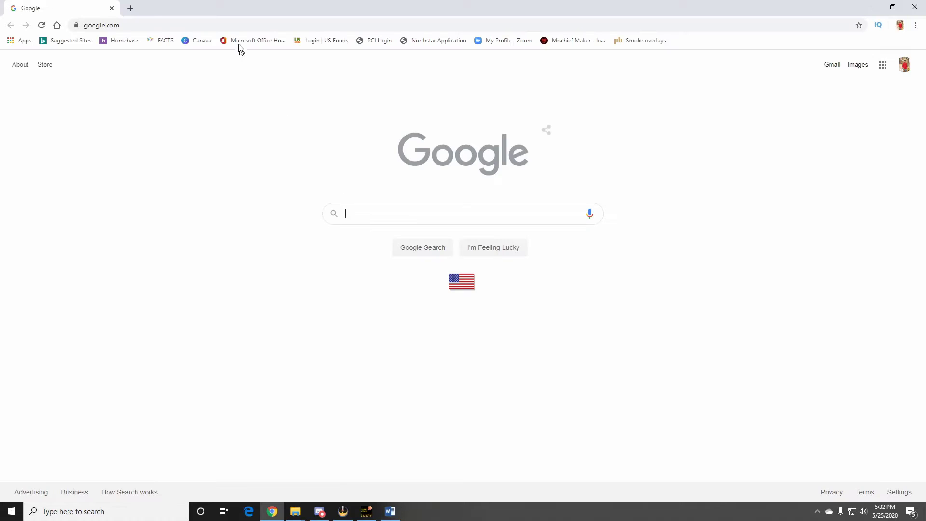
left_click(239, 24)
key("ctrl+v")
key("Return")
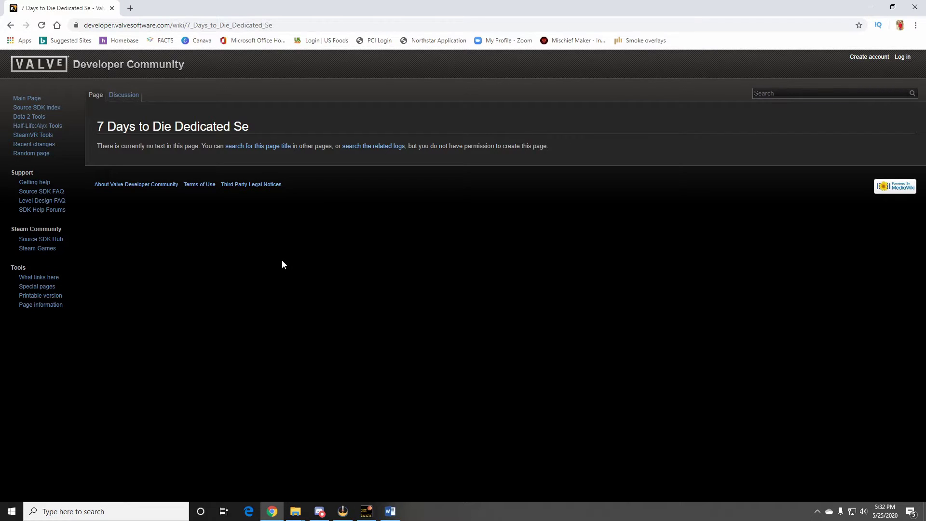
left_click(294, 27)
key("Return")
- Shorten the web address so it ends in 7_Days_to_Die_Dedicated and load it
left_click(293, 21)
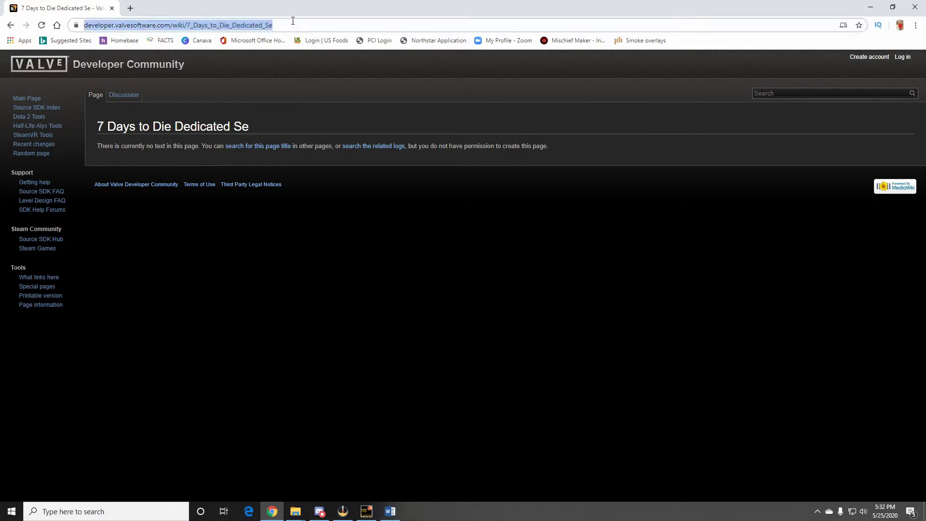
left_click(291, 25)
key("BackSpace")
key("BackSpace")
key("BackSpace")
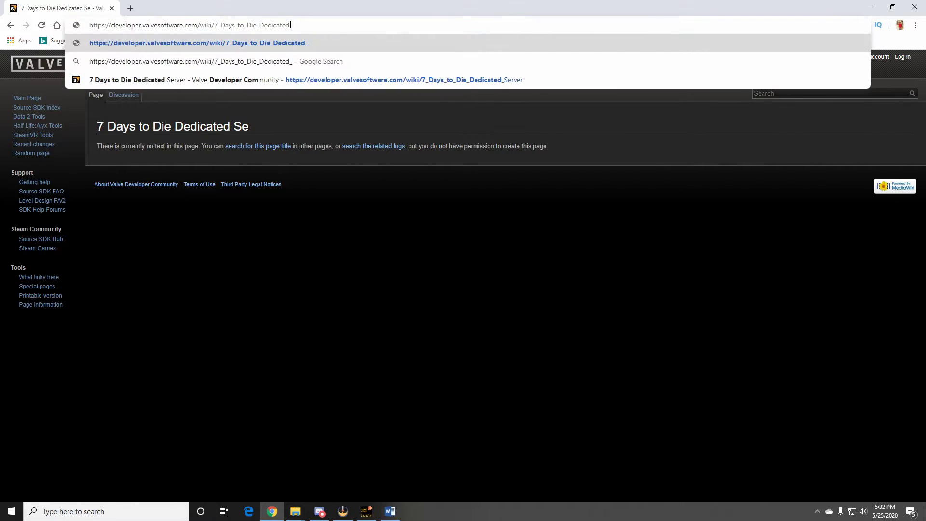
key("BackSpace")
type("d")
key("Return")
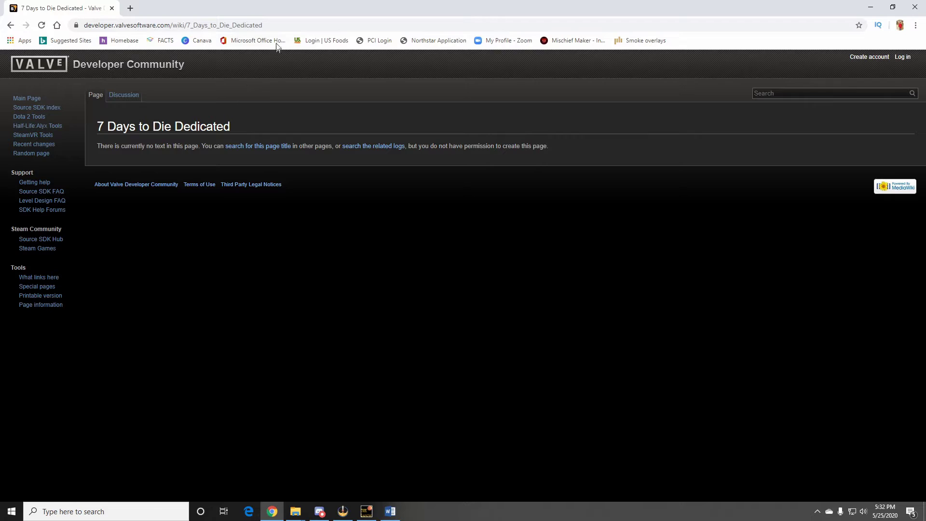
- Append _Server to the web address and load the 7_Days_to_Die_Dedicated_Server wiki page
left_click(275, 25)
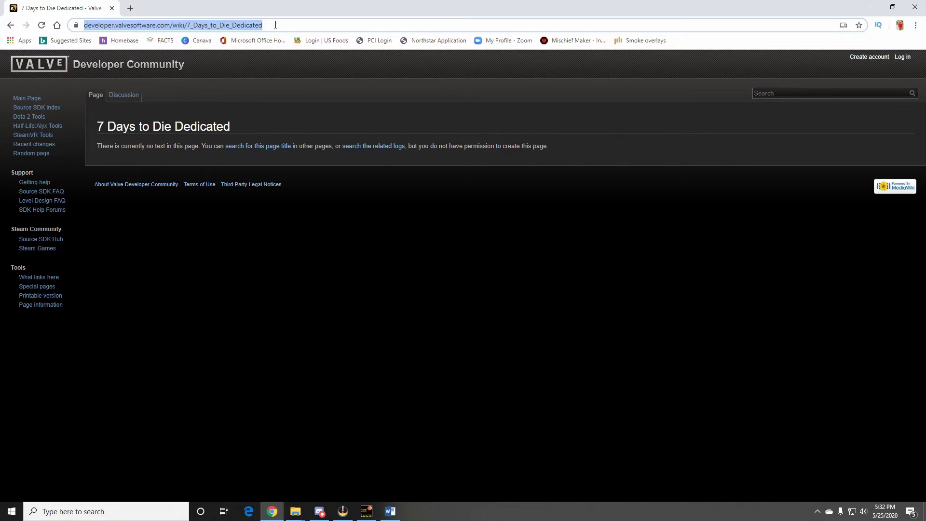
left_click(276, 24)
type("_")
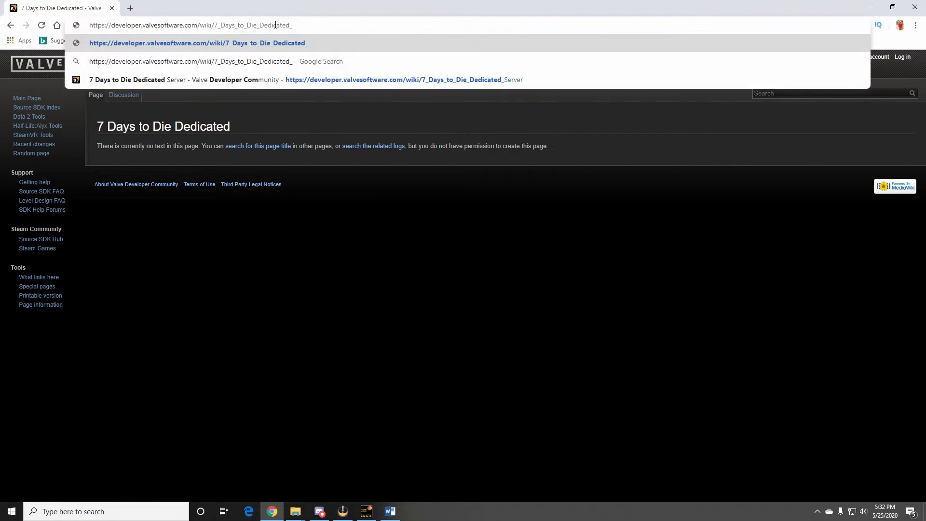
type("Server")
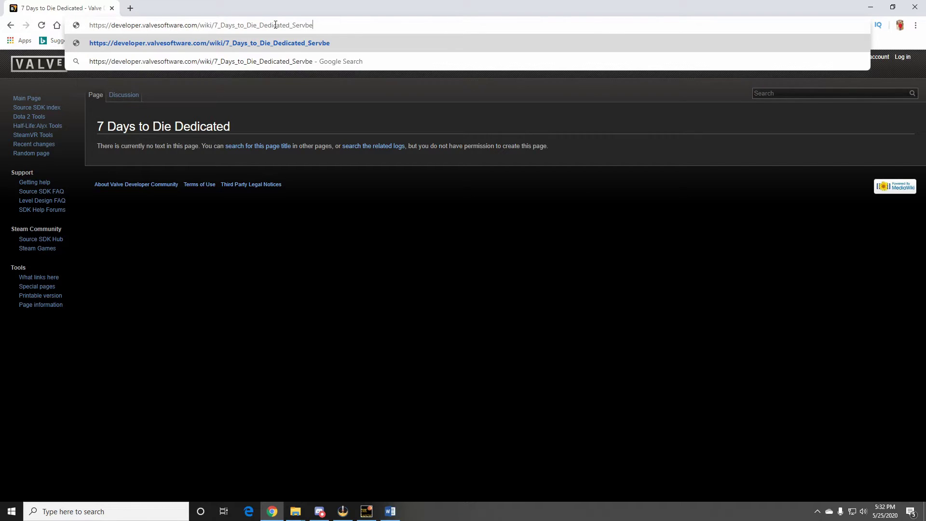
key("Return")
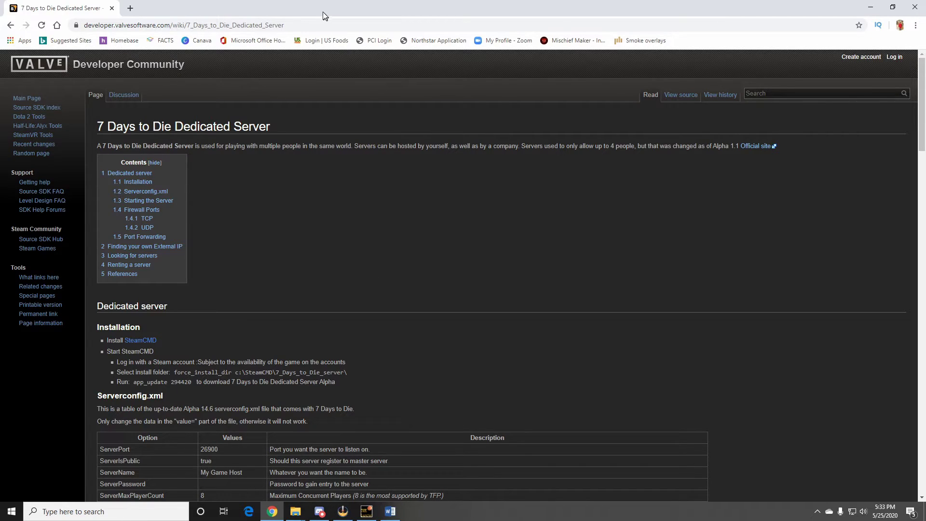
- Copy the full address of the wiki page and replace the incomplete Valve guide link in the Word document with it
double_click(294, 24)
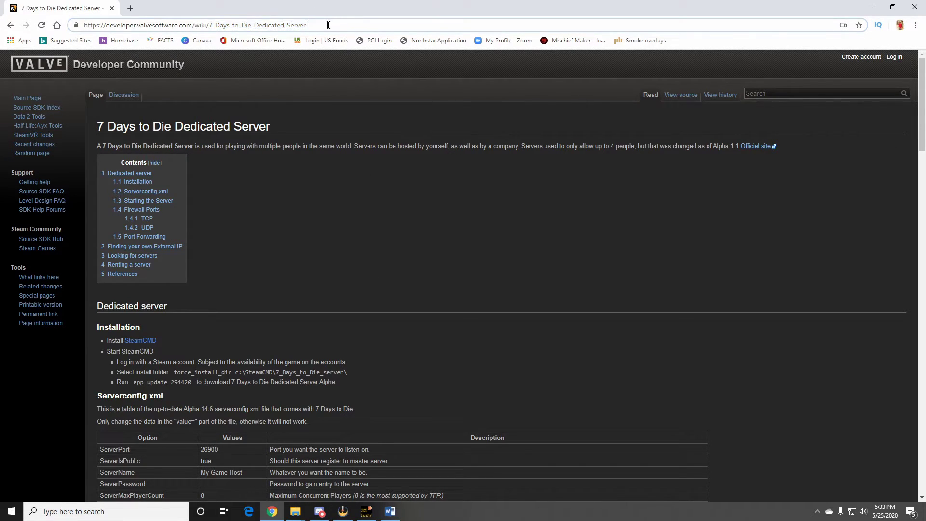
left_click_drag(333, 24, 17, 25)
key("ctrl+c")
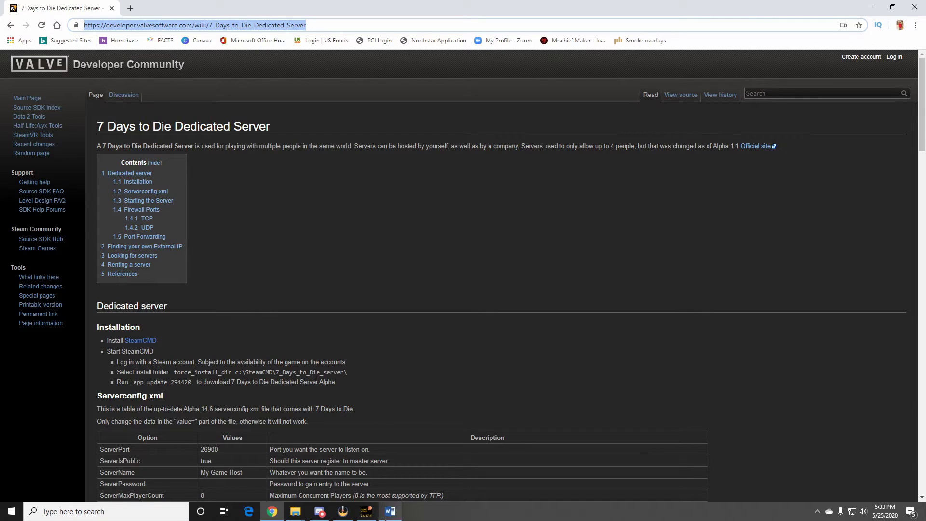
left_click(390, 511)
left_click_drag(537, 249, 261, 252)
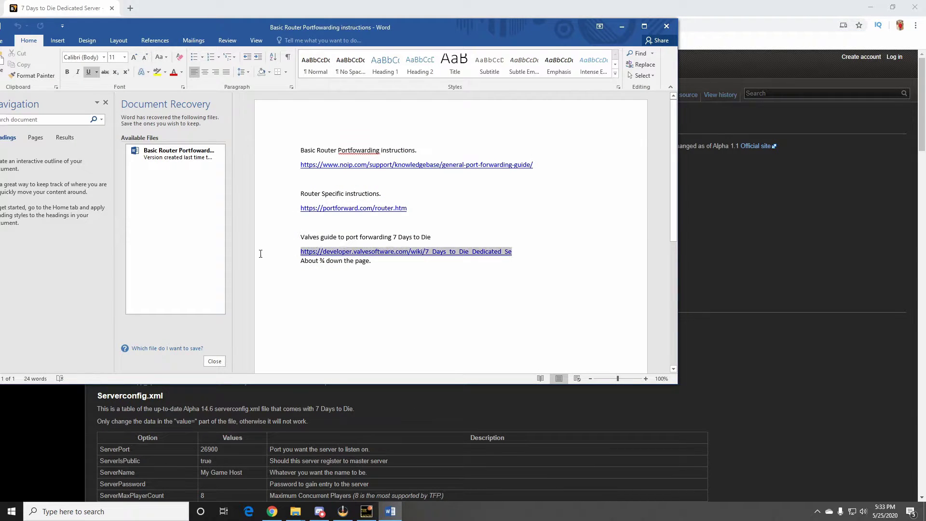
key("ctrl+v")
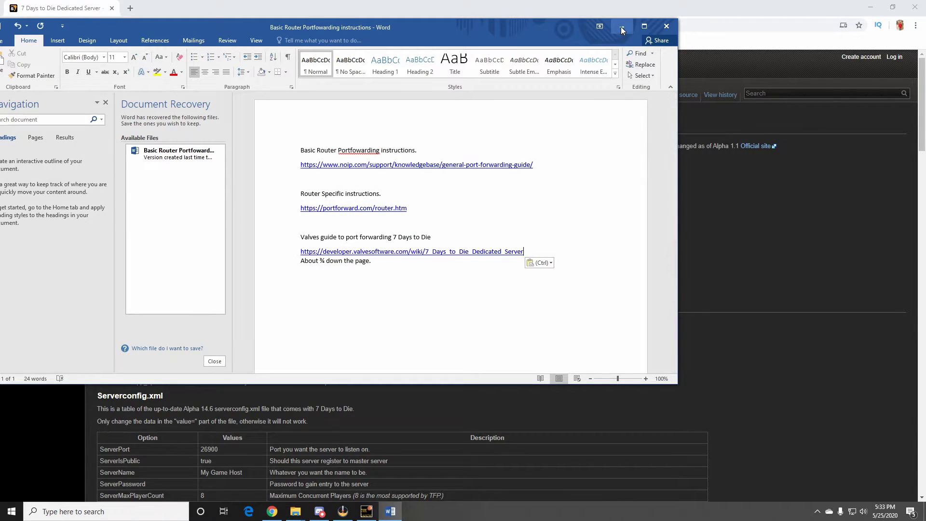
left_click(622, 29)
scroll(558, 256, "down", 15)
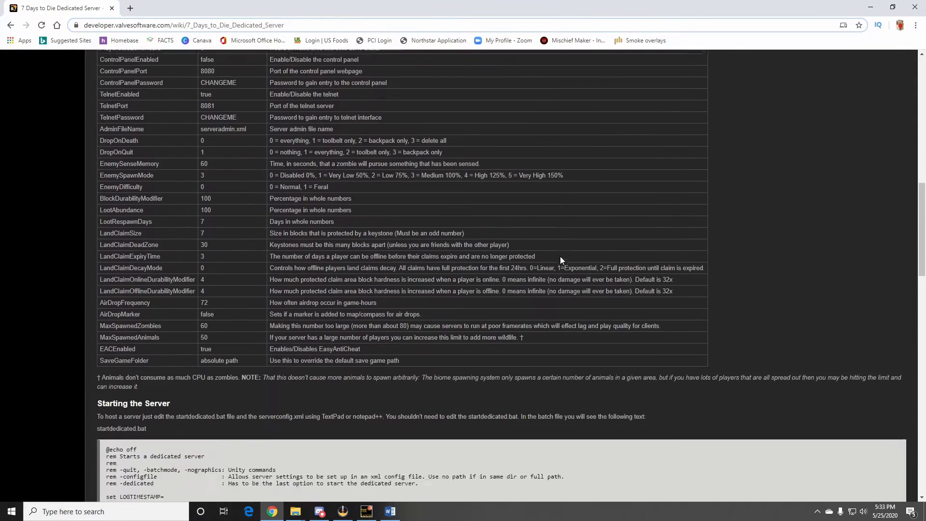
scroll(561, 258, "down", 8)
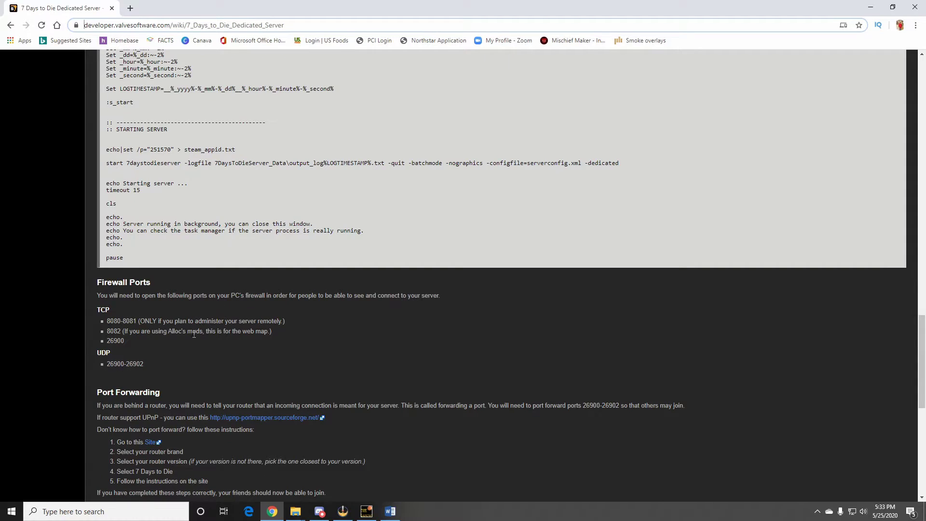
scroll(197, 328, "down", 4)
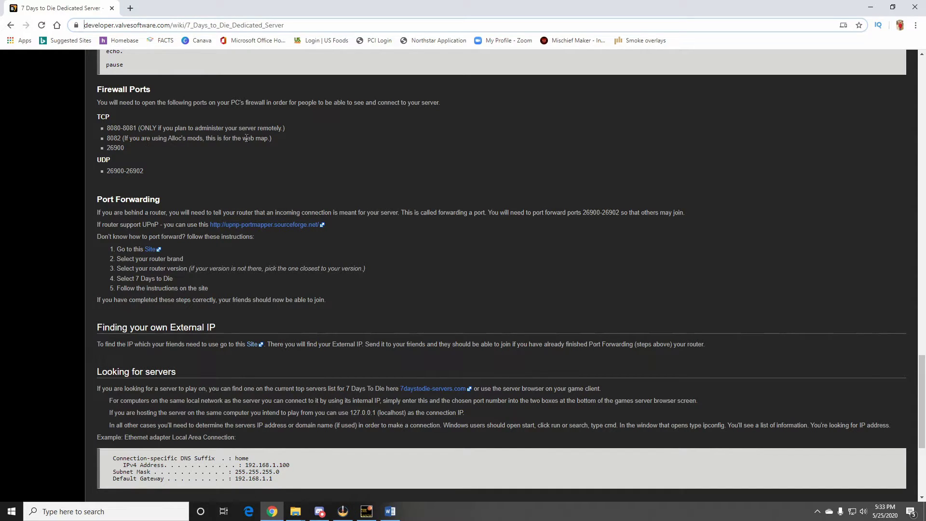
left_click_drag(286, 127, 86, 132)
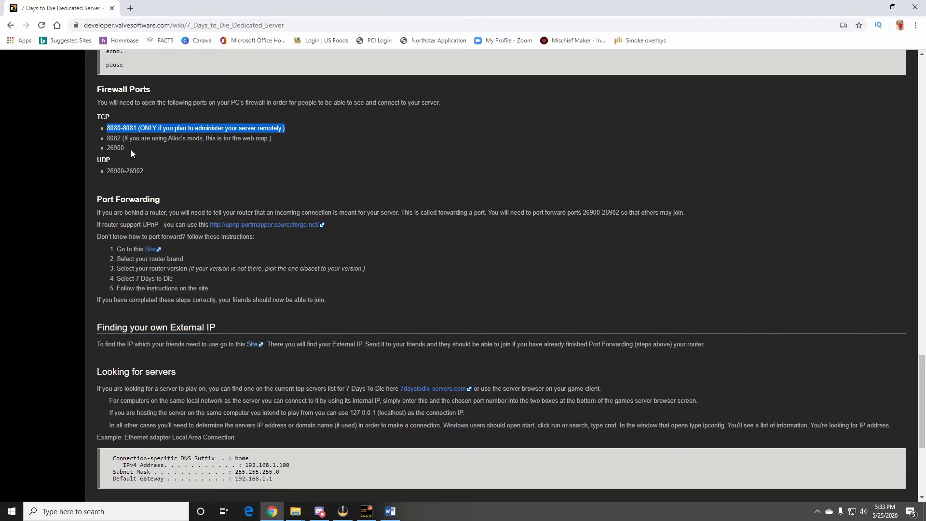
double_click(116, 148)
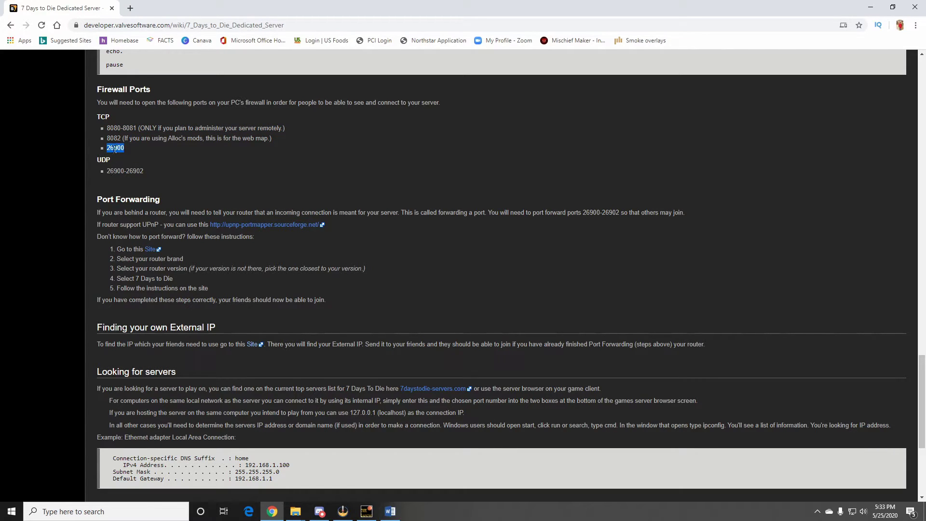
left_click(144, 171)
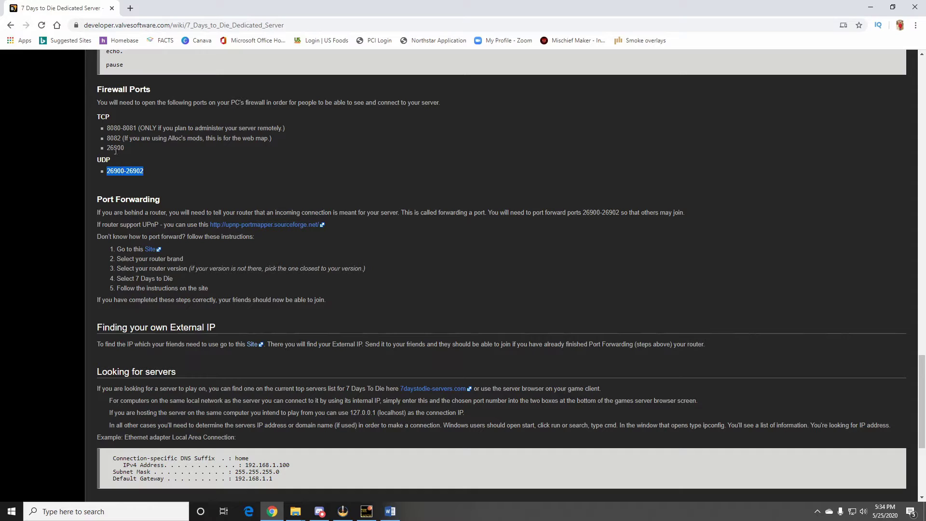
left_click(134, 171)
left_click(390, 512)
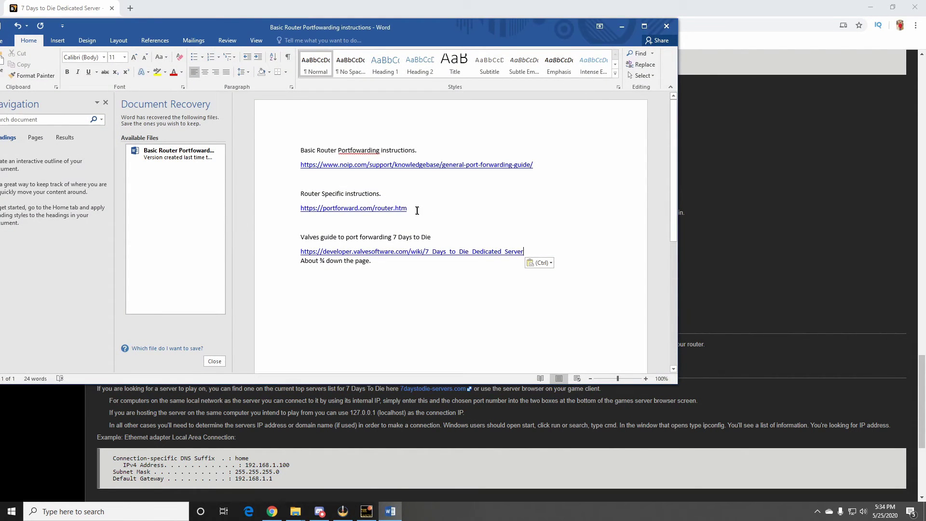
left_click_drag(420, 209, 258, 209)
key("ctrl+c")
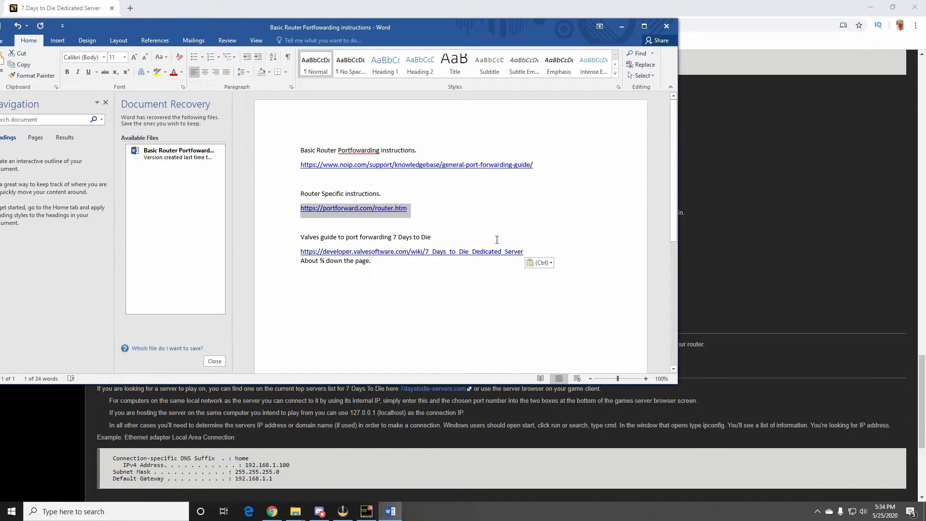
left_click(756, 14)
left_click_drag(313, 25, 78, 32)
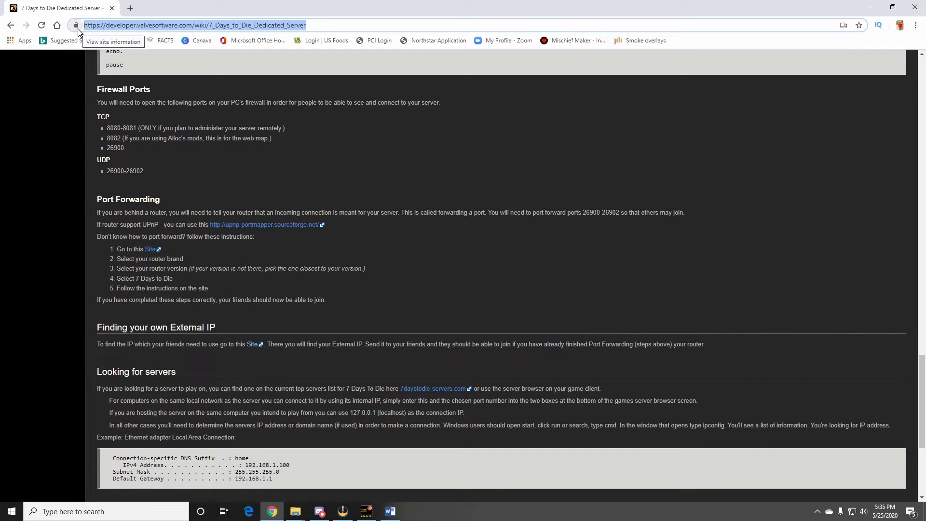
key("ctrl+v")
key("Return")
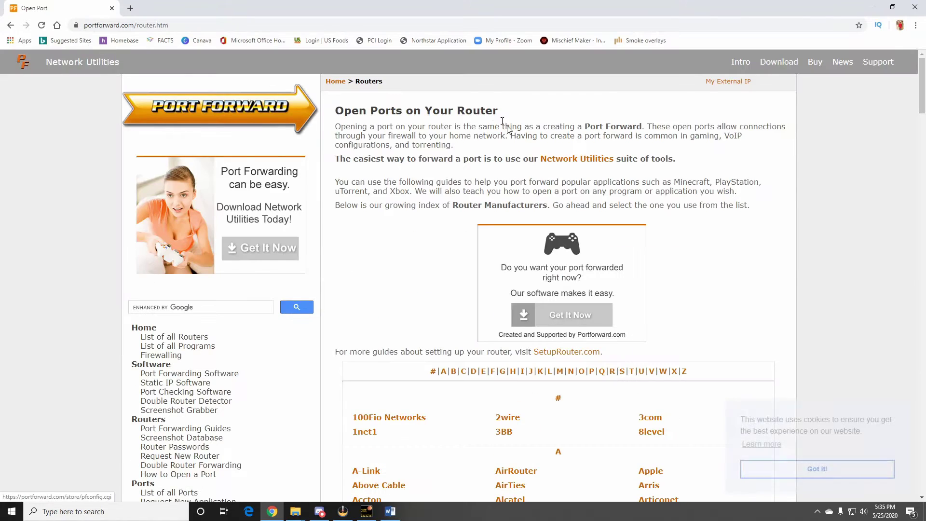
- Jump to the letter L in the router manufacturer index, open the Linksys guide and close its Network Utilities advert
scroll(671, 290, "down", 2)
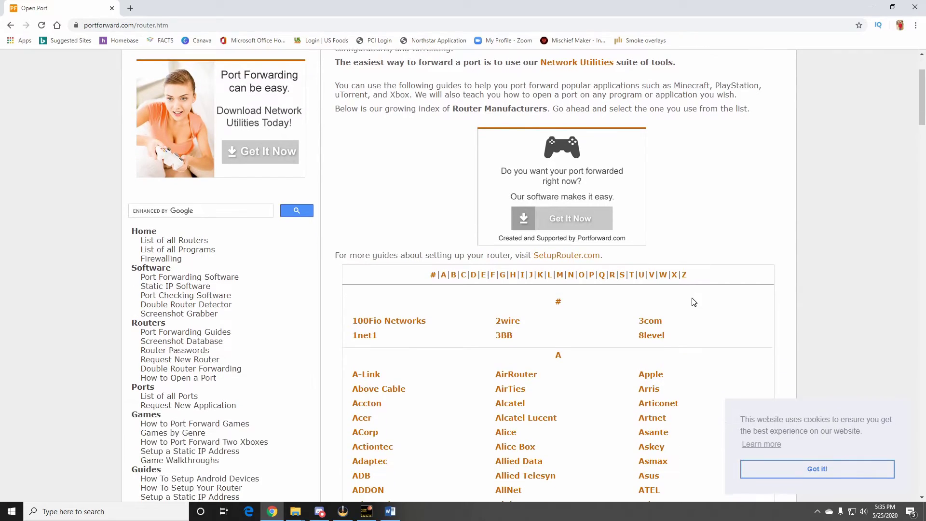
left_click(550, 275)
scroll(610, 202, "up", 9)
scroll(610, 205, "up", 15)
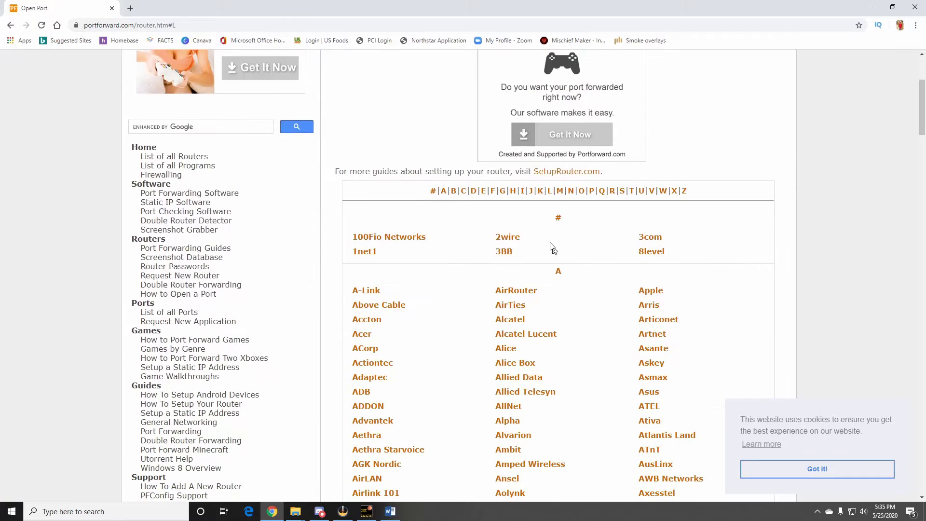
left_click(552, 192)
left_click(653, 76)
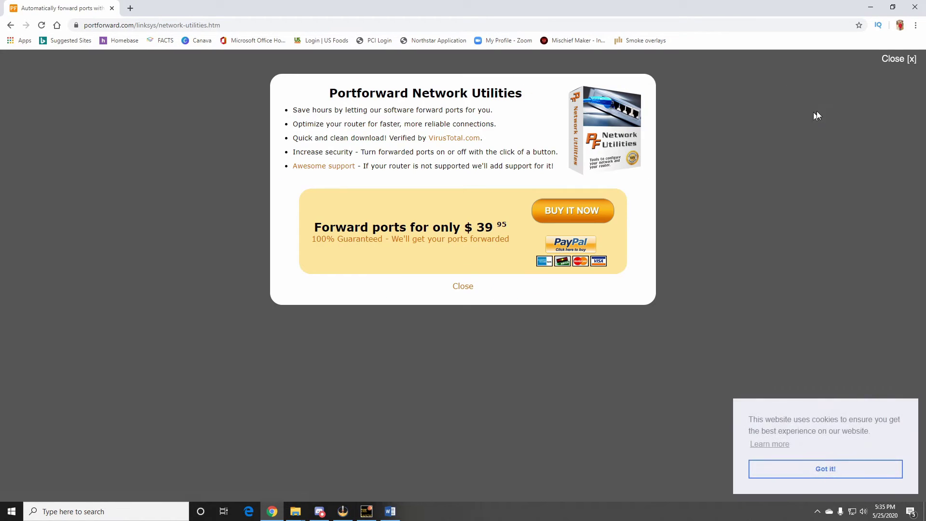
left_click(897, 61)
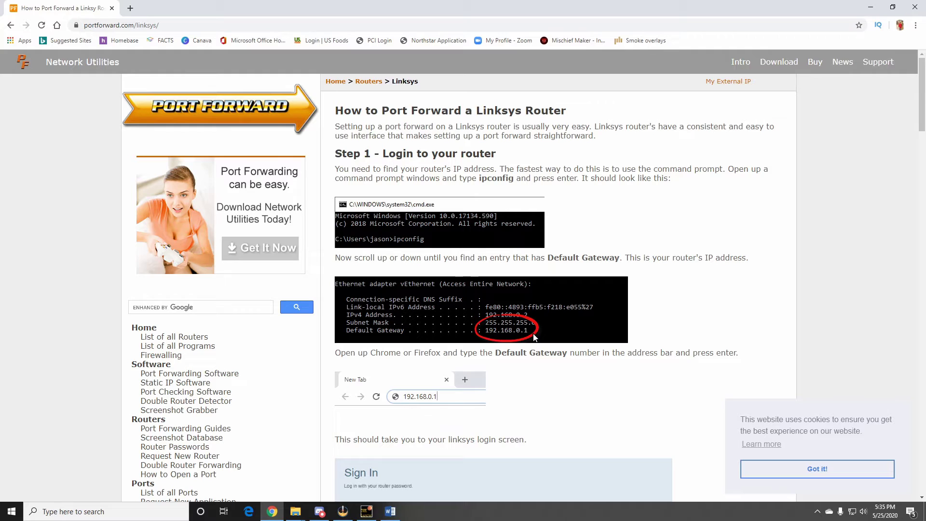
- Examine the Linksys guide's instructions for logging in to the router, finding Port Range Forwarding and creating a port forwarding entry
scroll(534, 336, "down", 5)
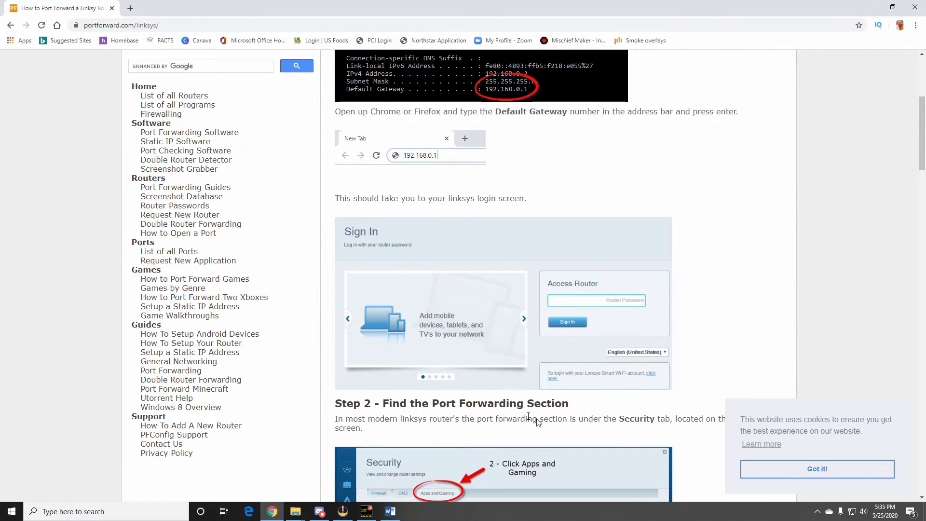
scroll(577, 410, "down", 2)
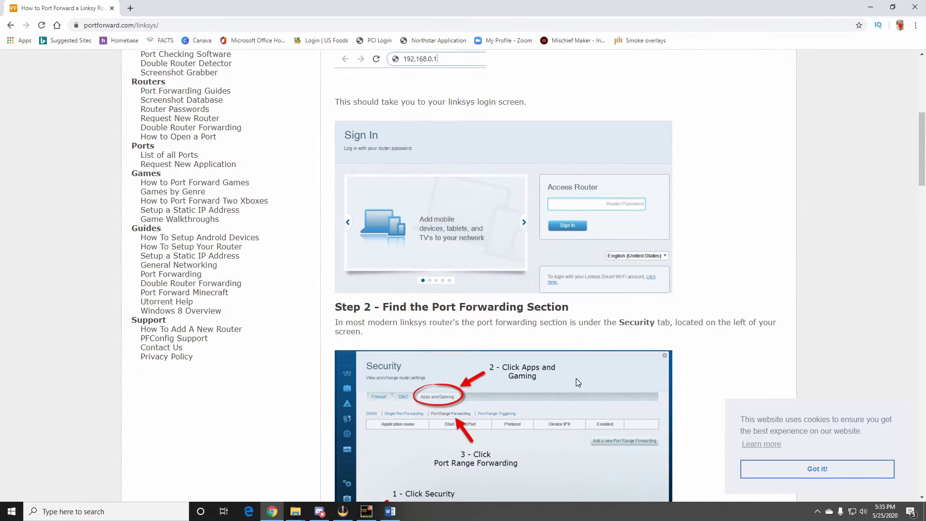
scroll(574, 325, "up", 3)
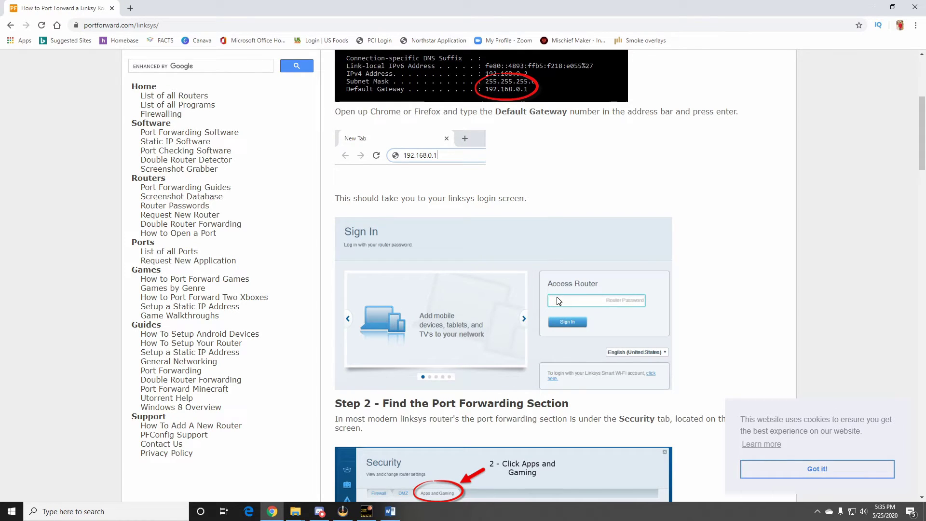
scroll(557, 296, "down", 1)
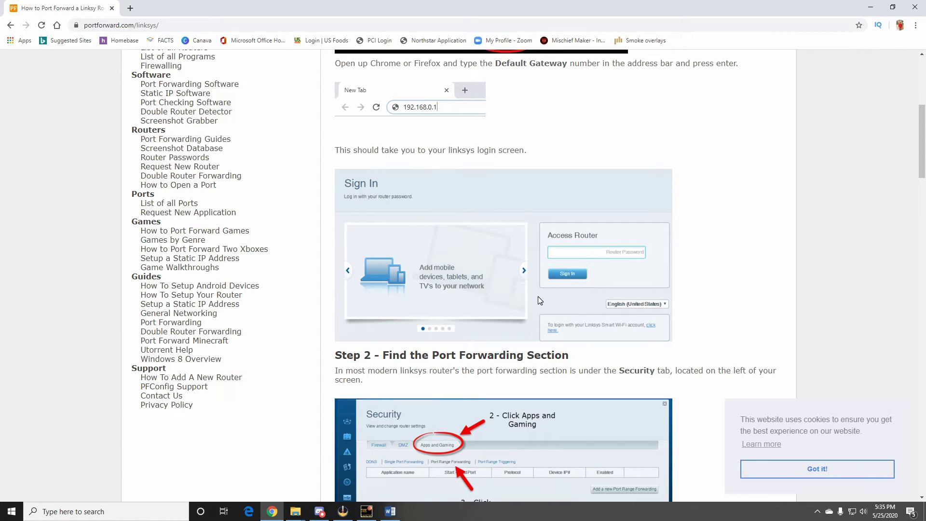
scroll(539, 296, "down", 3)
scroll(554, 246, "up", 2)
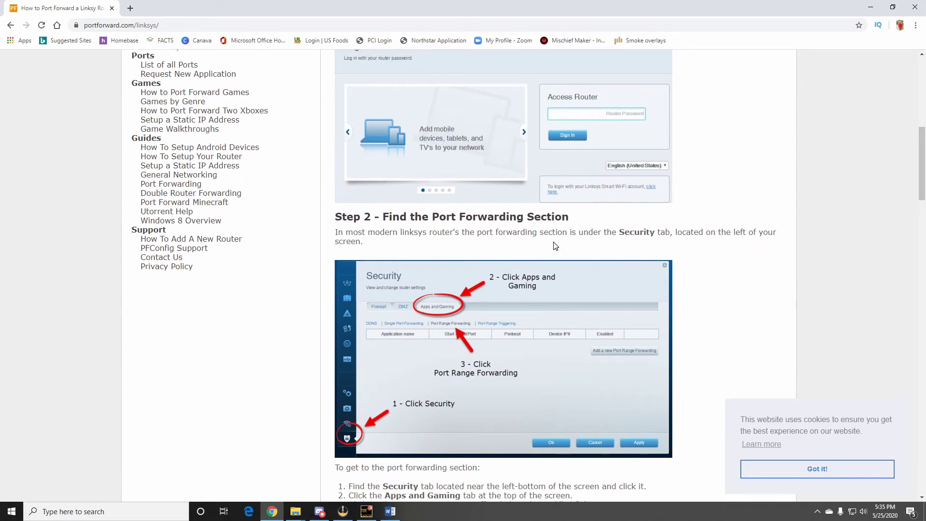
scroll(591, 193, "up", 2)
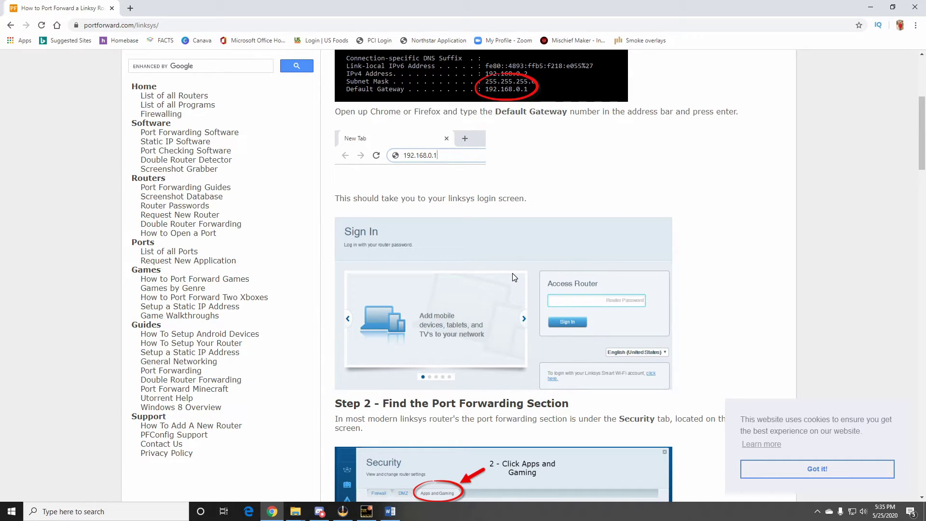
scroll(514, 277, "down", 4)
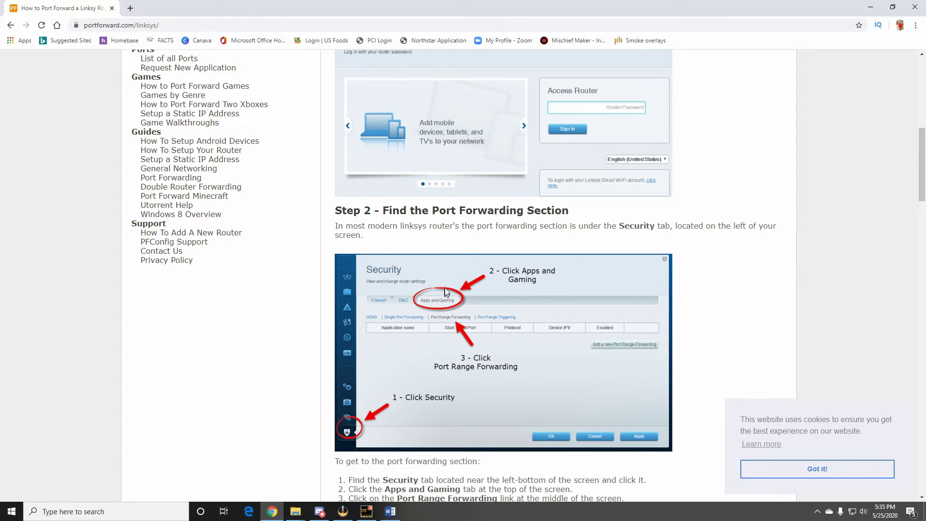
scroll(518, 287, "down", 1)
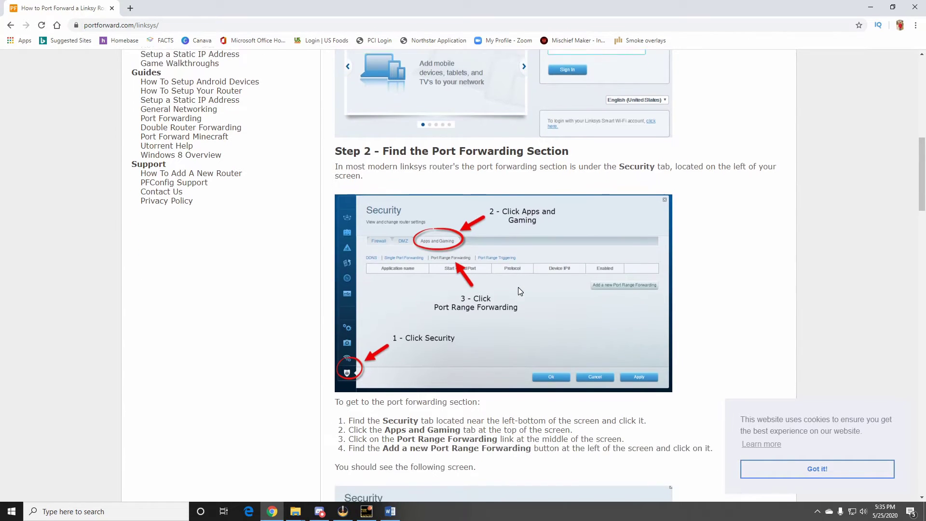
scroll(519, 288, "down", 4)
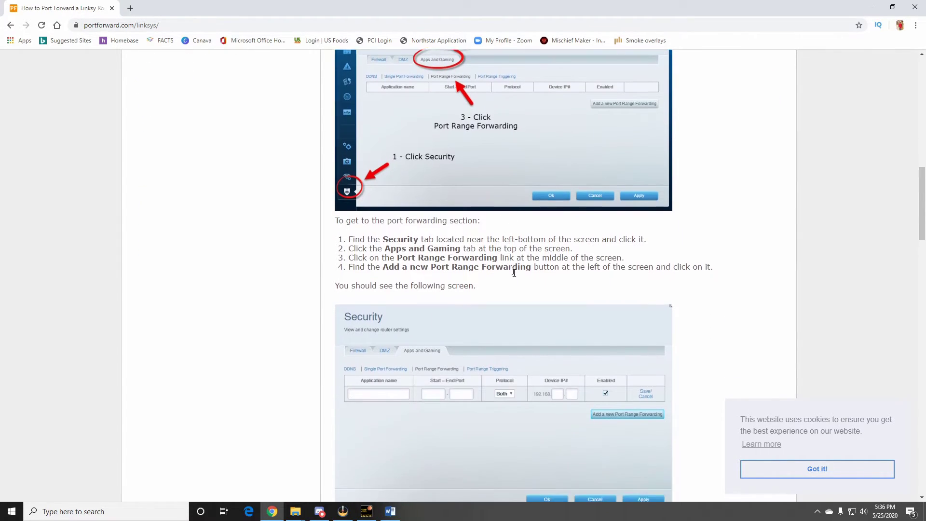
scroll(510, 261, "down", 2)
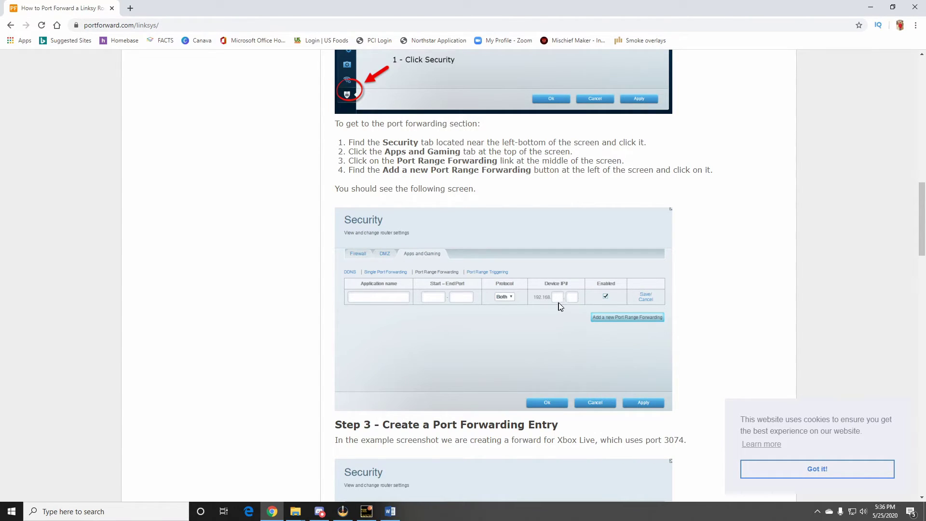
scroll(564, 305, "up", 15)
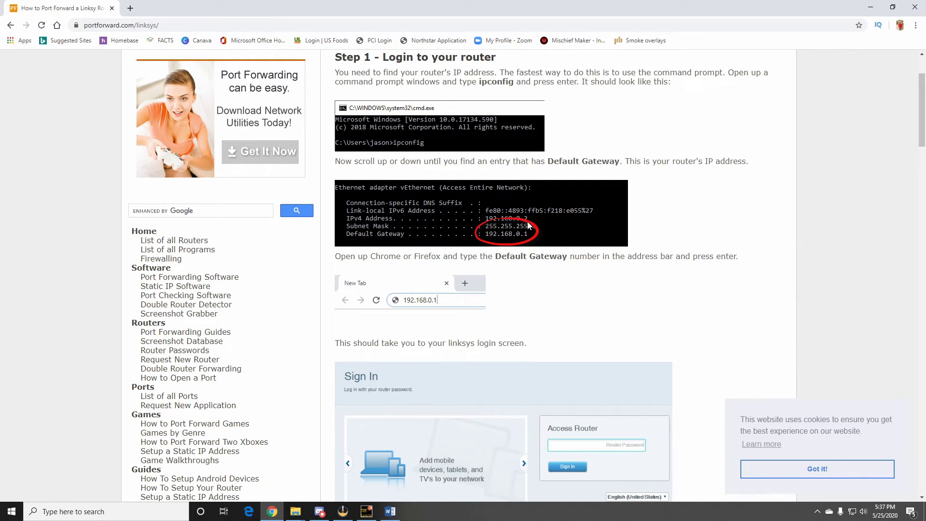
scroll(549, 221, "down", 13)
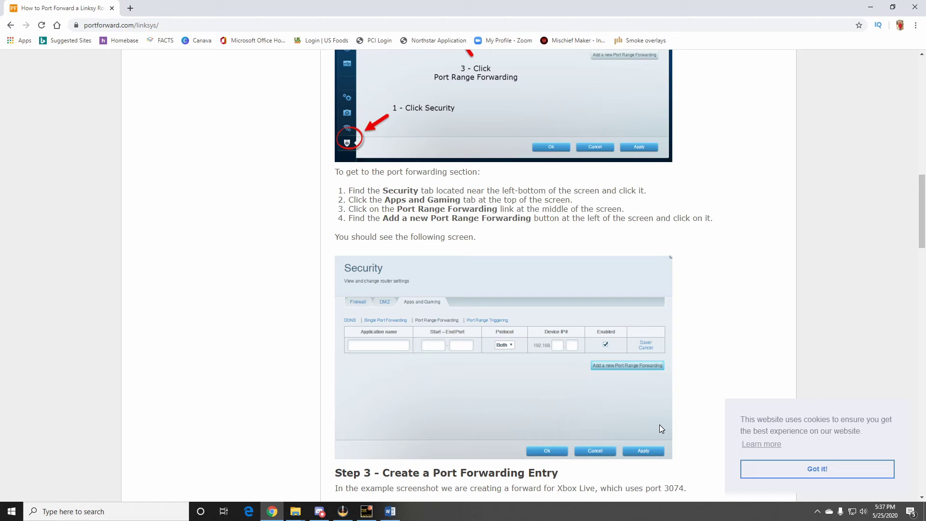
scroll(661, 428, "down", 6)
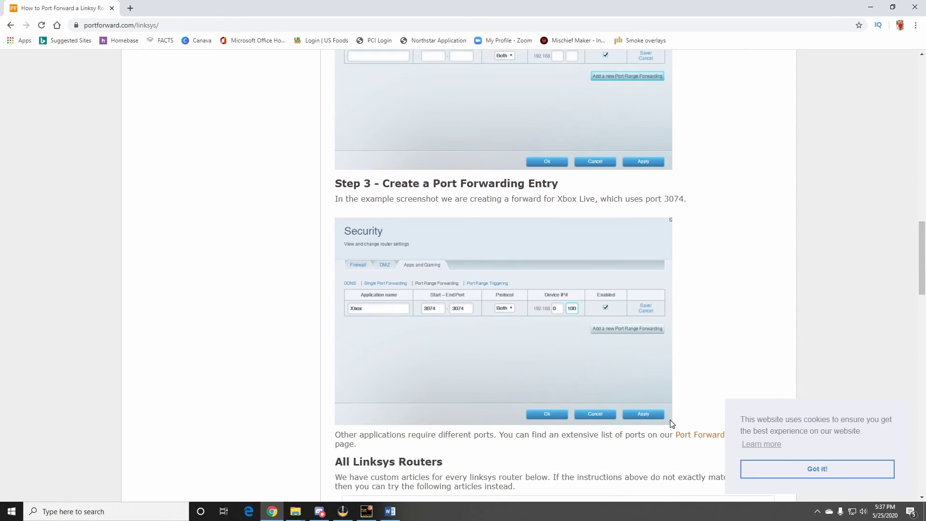
scroll(698, 311, "up", 14)
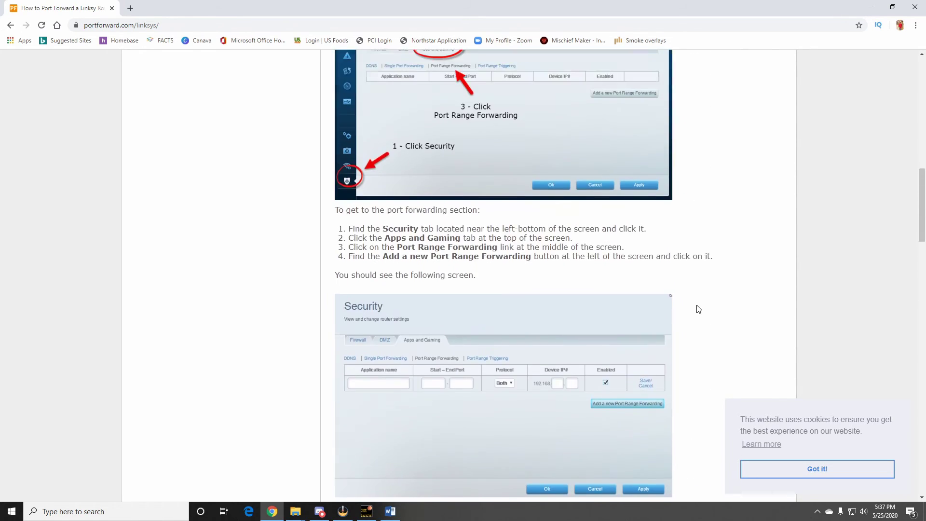
scroll(699, 309, "up", 7)
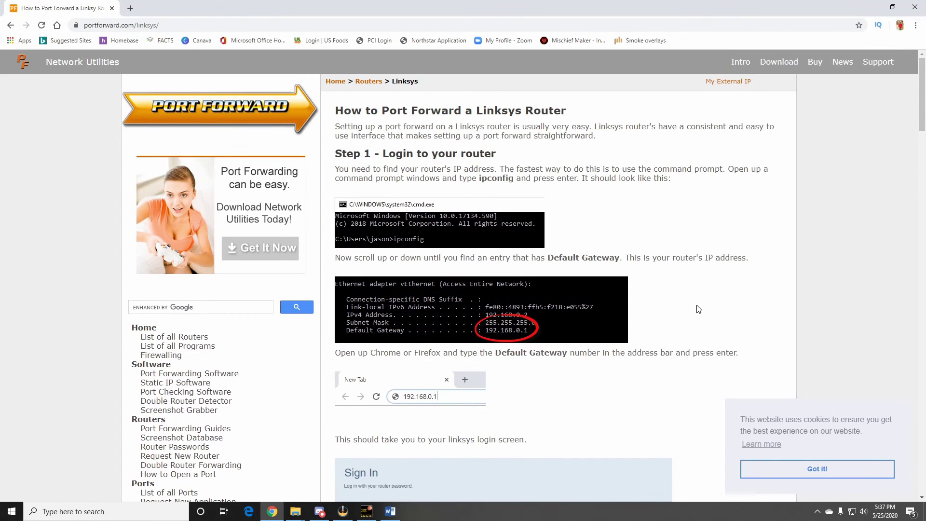